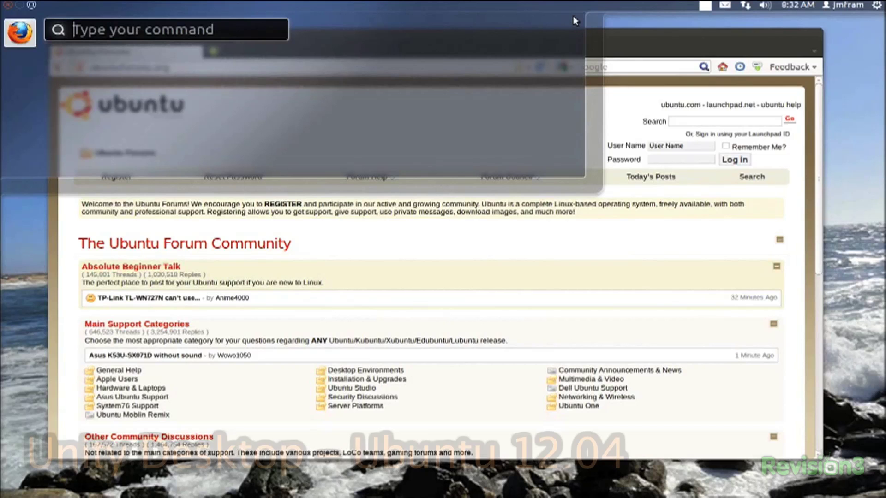
Bring up the 'bg2' comparison and show the documents library organising options.
type("bg")
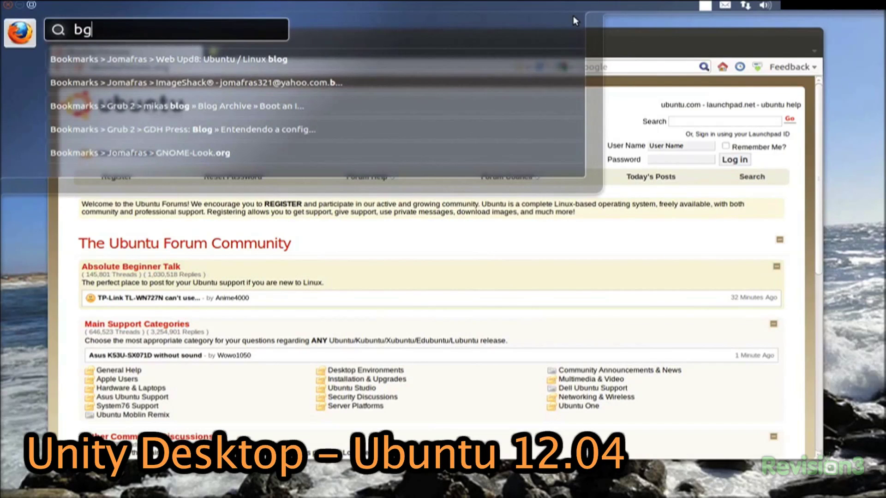
type("2")
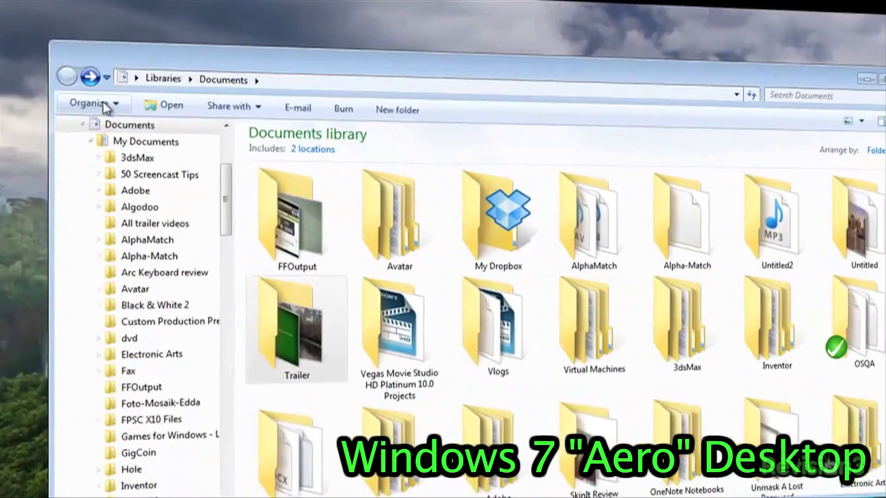
left_click(98, 101)
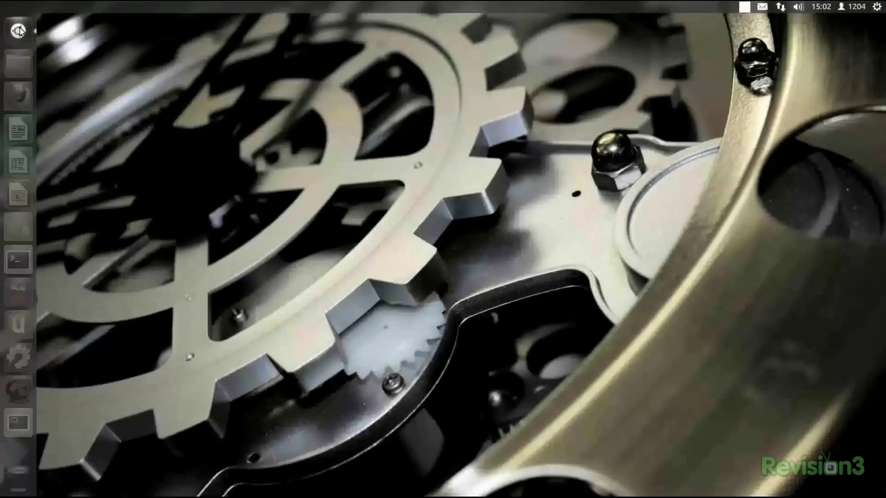
Search the Dash for 'sy' and launch Synaptic Package Manager, entering the password.
left_click(19, 30)
type("sy")
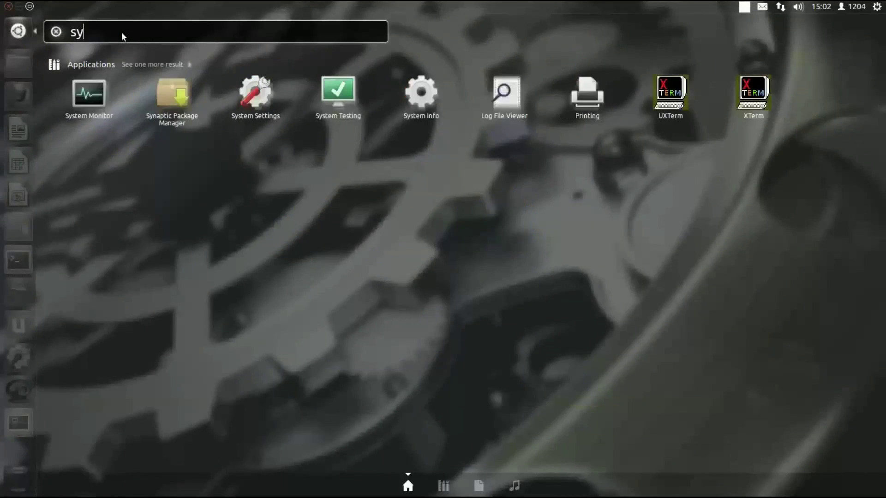
left_click(158, 100)
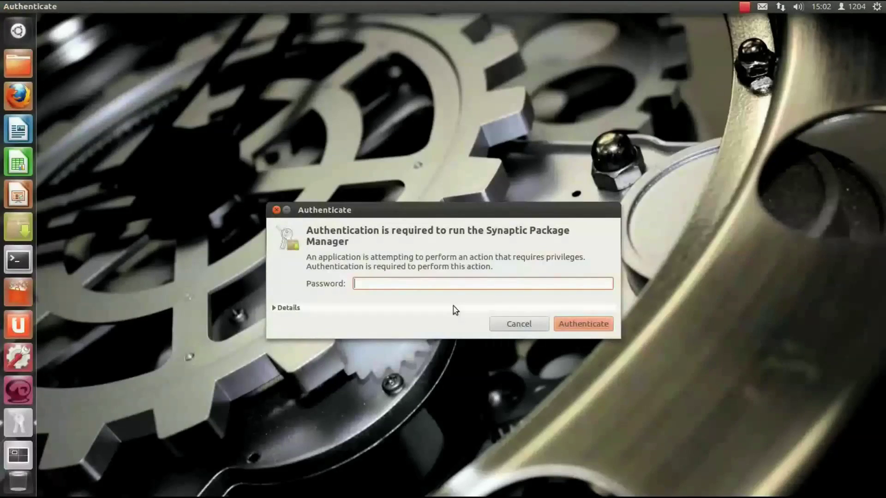
type("••")
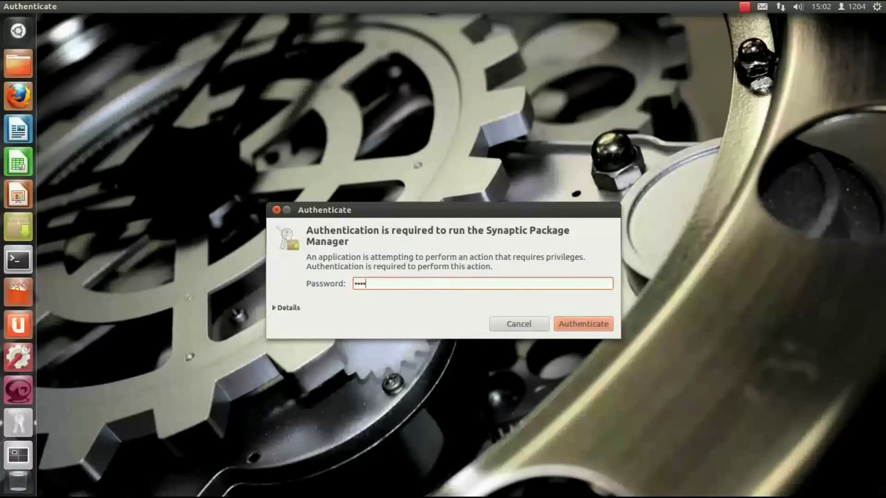
type("••••••")
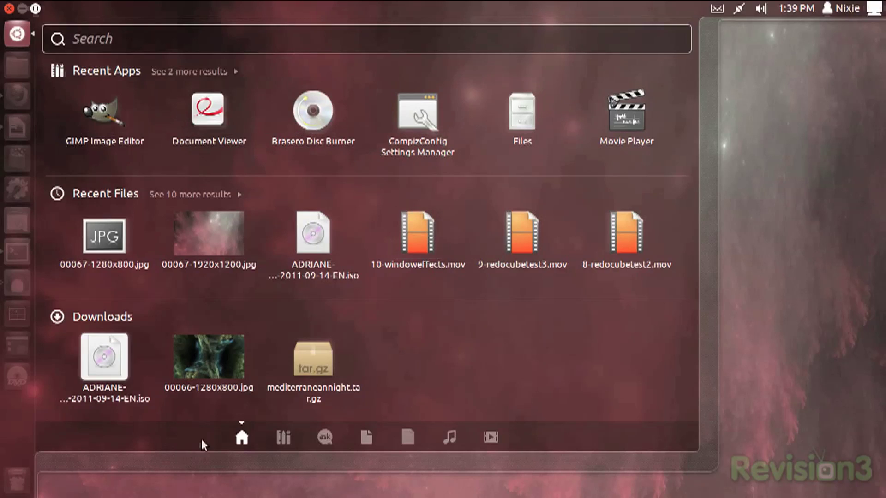
Filter Dash applications to Accessories, then search for 'pixel' and 'dacris'.
left_click(274, 442)
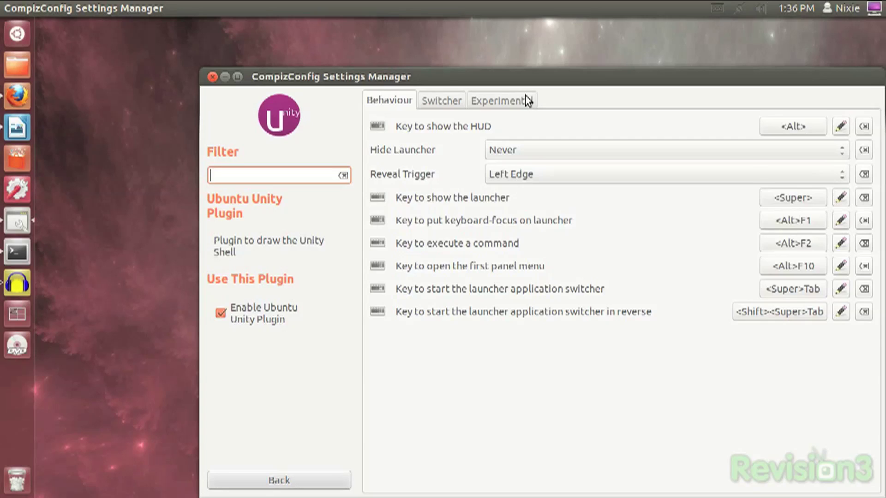
left_click(527, 100)
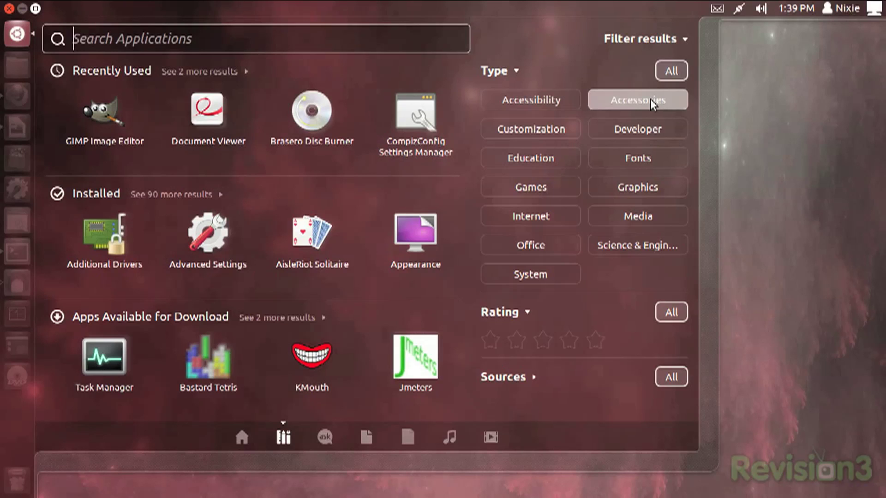
left_click(651, 99)
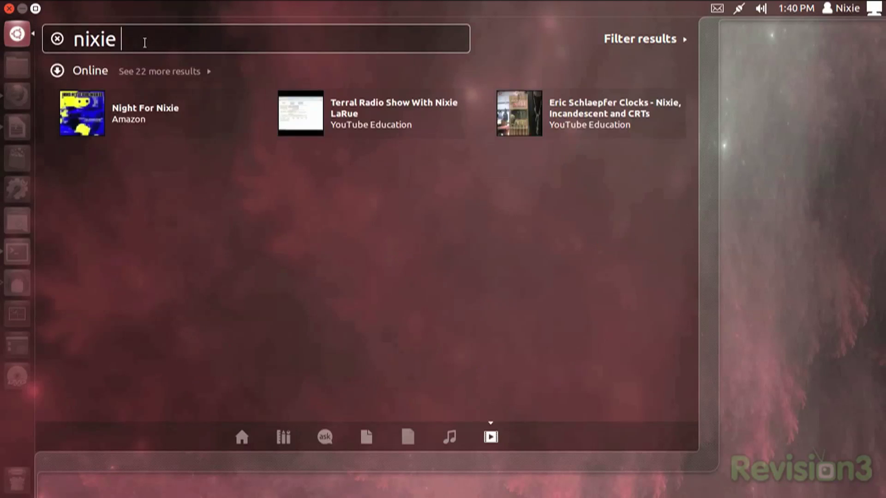
type("pix")
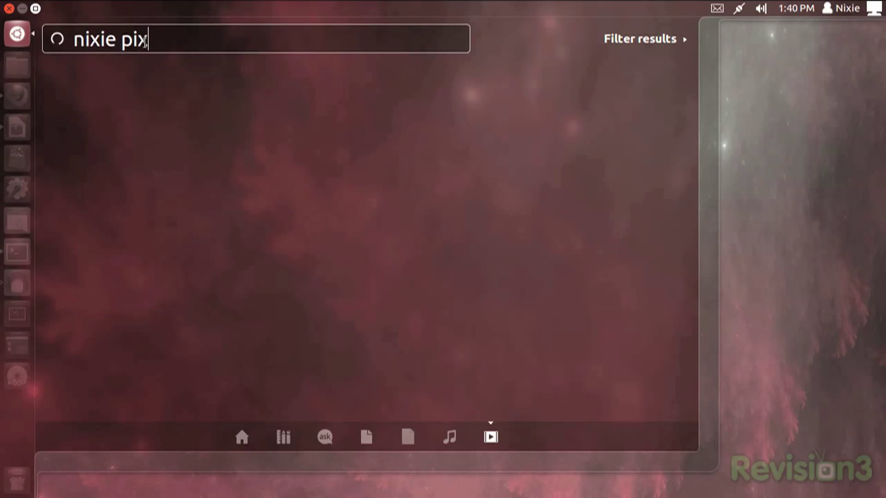
type("el")
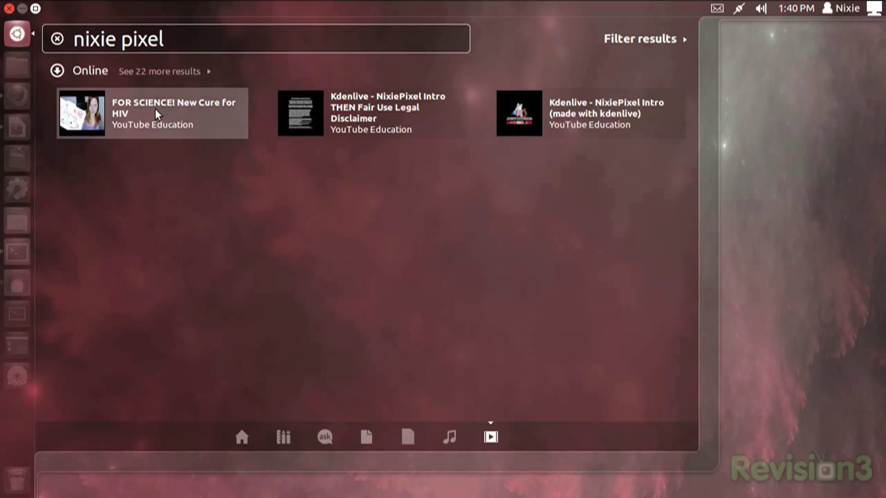
type("dacris")
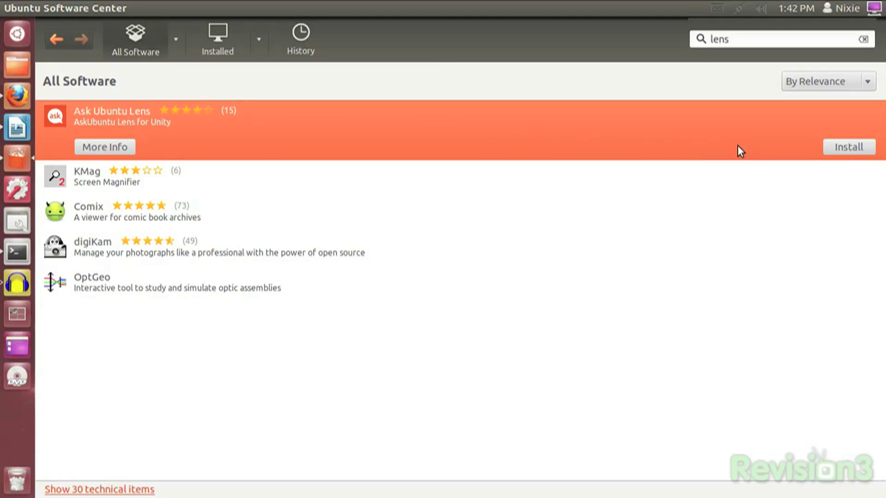
Install Ask Ubuntu Lens with the password, then search it for 'how do I install ubuntu'.
left_click(828, 149)
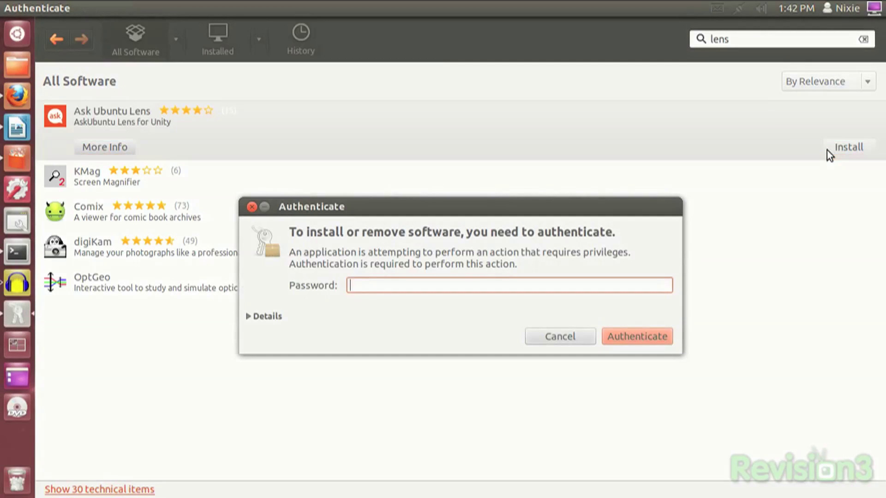
type("****")
key("Return")
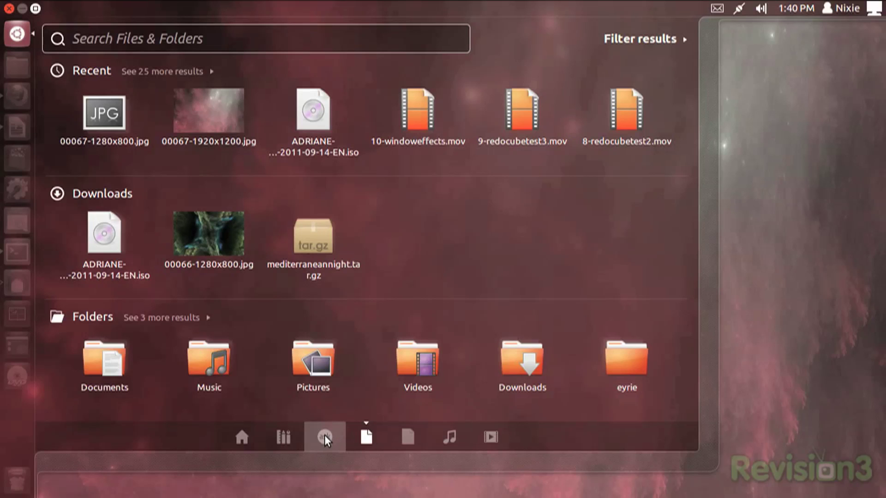
left_click(325, 436)
type("how do ")
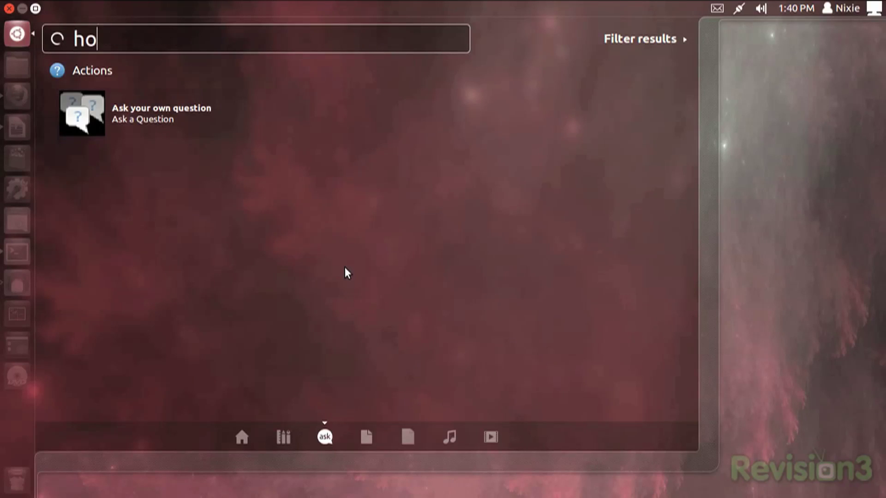
type("I install ubuntu")
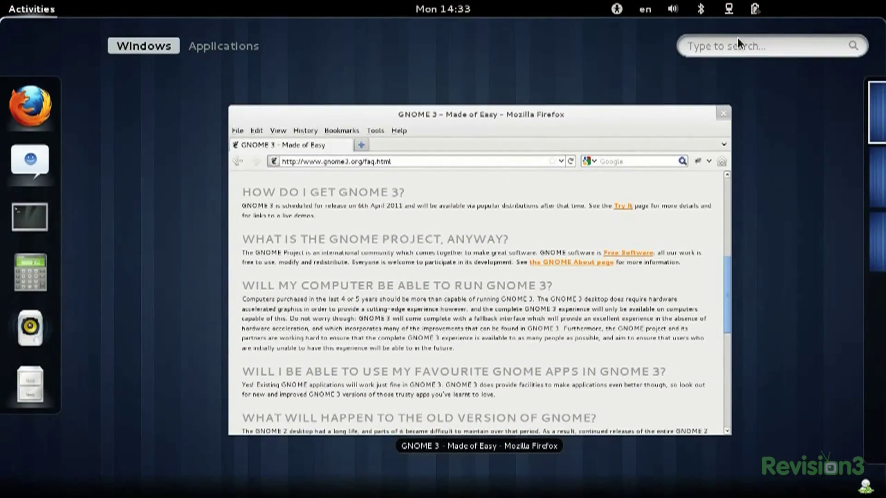
Launch Calculator from an Activities search for 'calc' and enter 42.
type("calc")
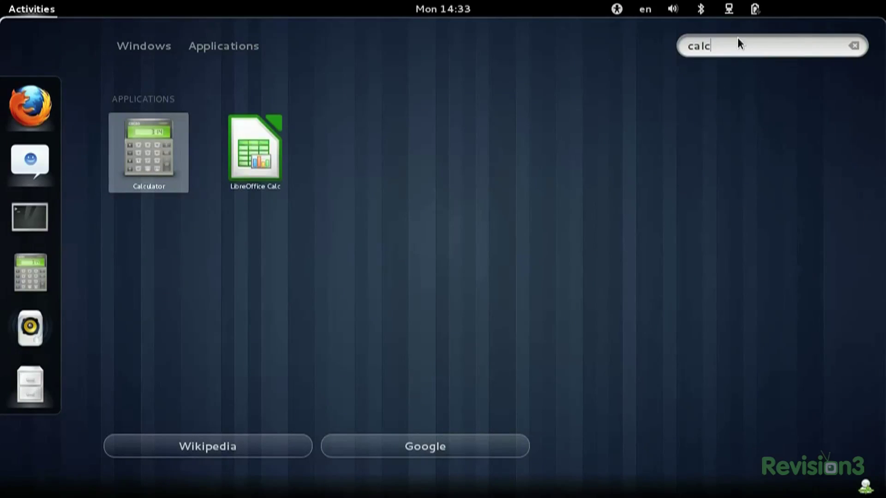
key("Return")
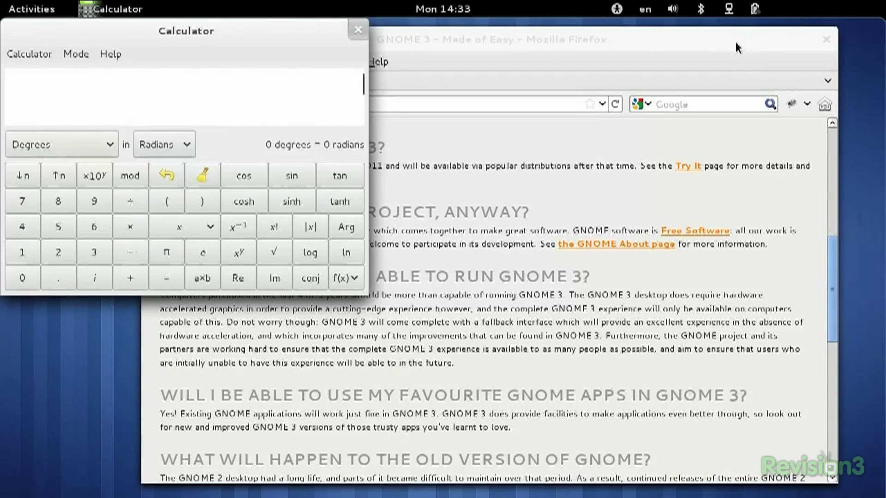
type("42")
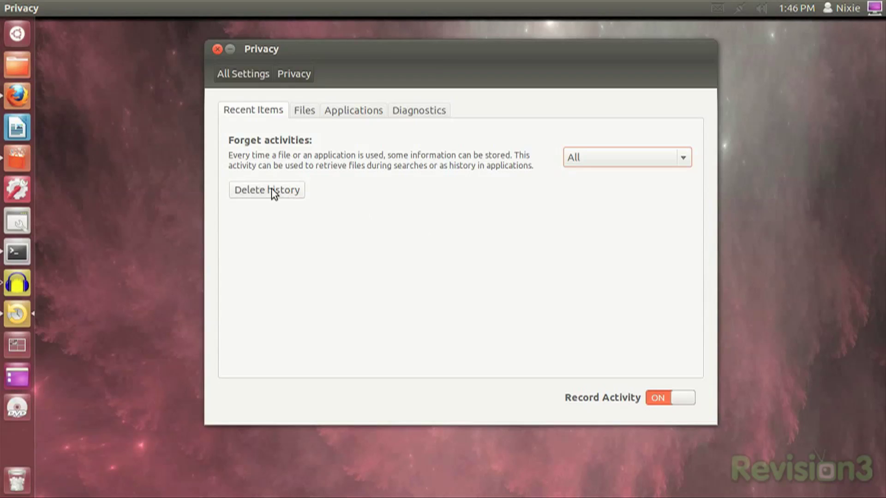
Review Privacy's file, application and diagnostics exclusions, then Appearance's launcher auto-hide Behavior options.
left_click(310, 110)
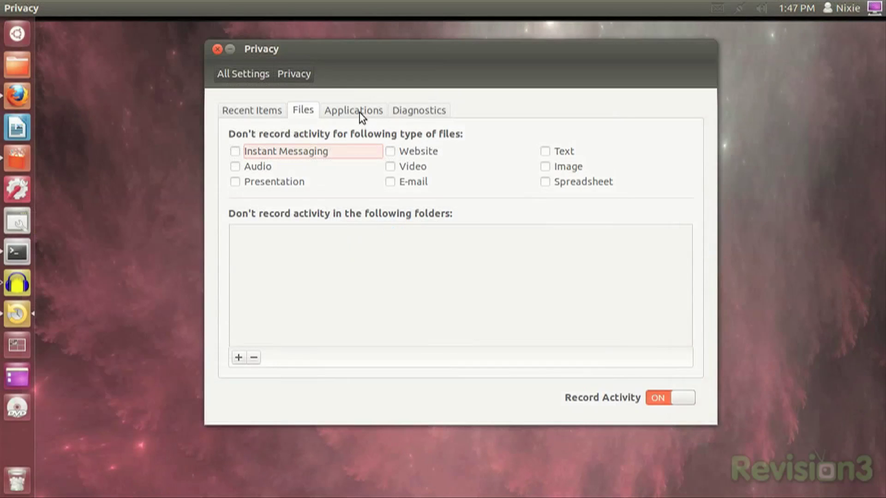
left_click(359, 113)
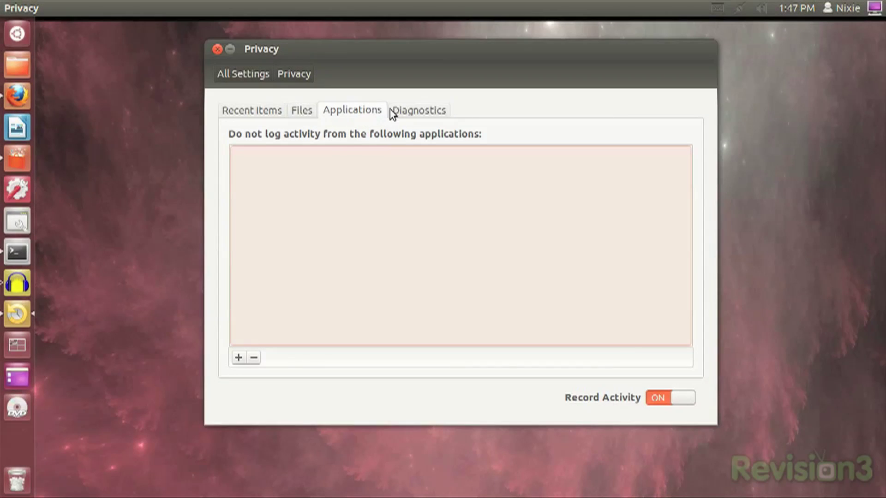
left_click(402, 111)
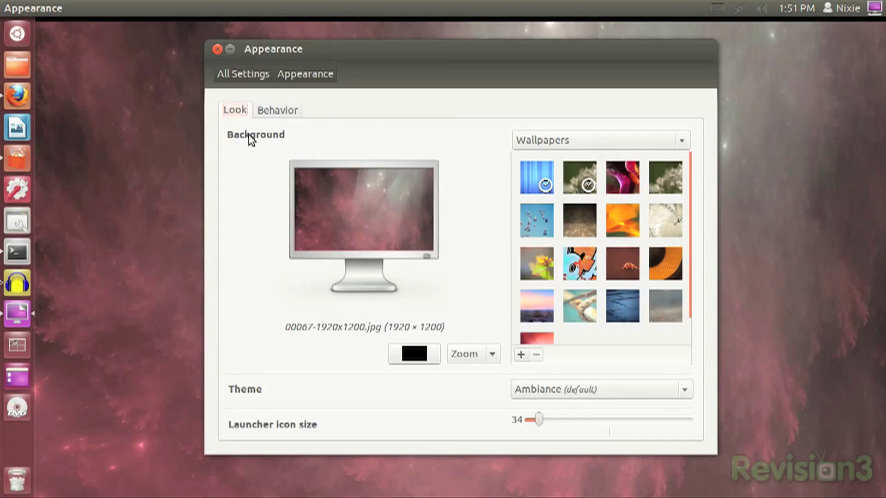
left_click(277, 110)
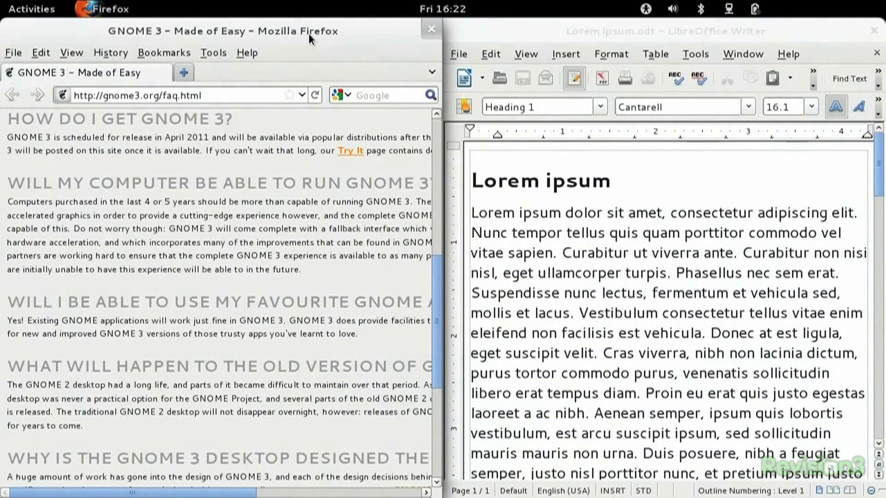
Untile Firefox, show Terminal's dash options, and move Movie Player and Rhythmbox to another workspace.
left_click_drag(309, 34, 5, 49)
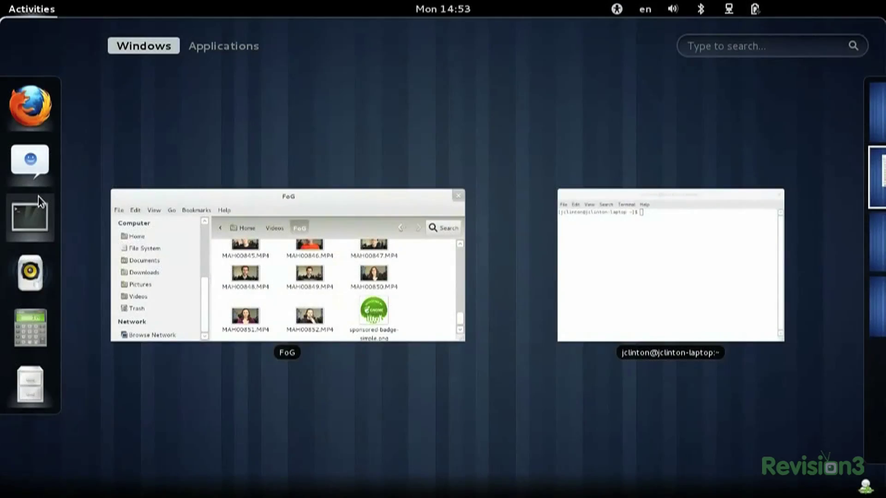
right_click(41, 198)
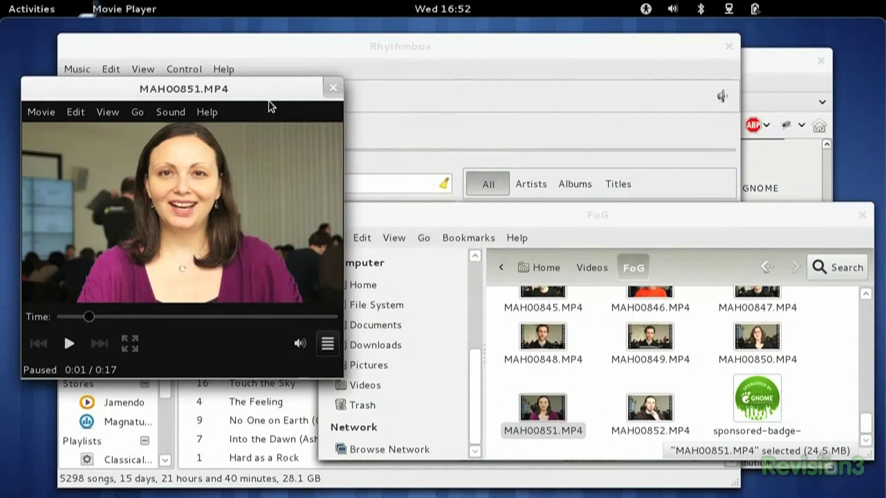
mouse_move(1, 0)
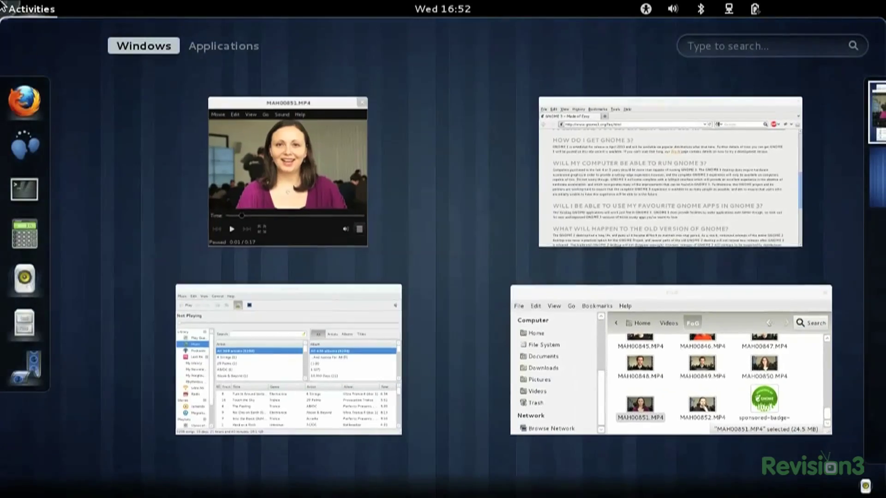
left_click_drag(350, 208, 849, 174)
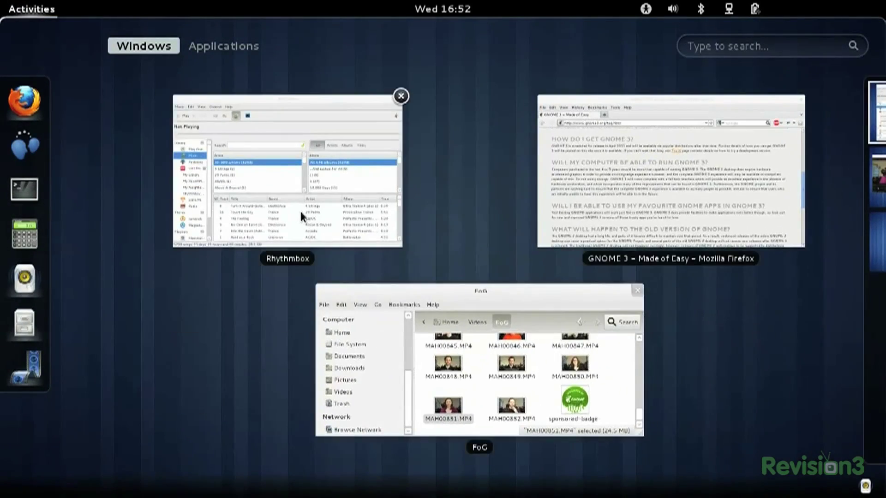
left_click_drag(300, 210, 864, 178)
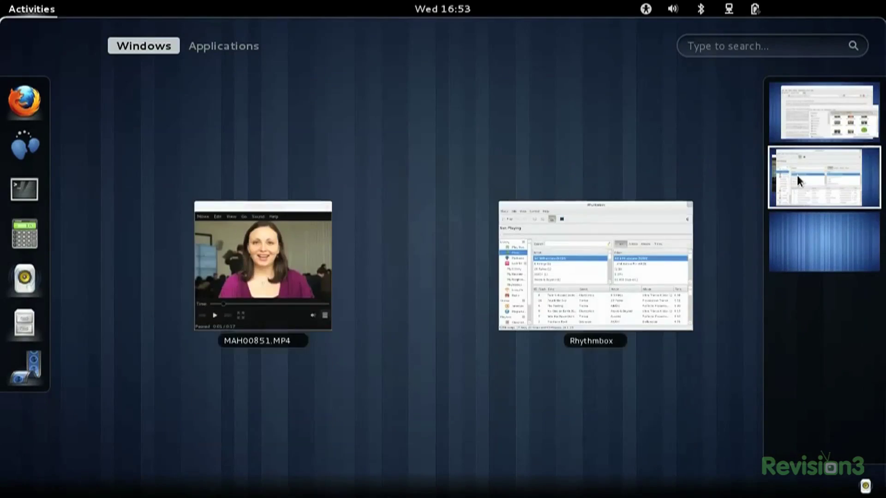
left_click(345, 247)
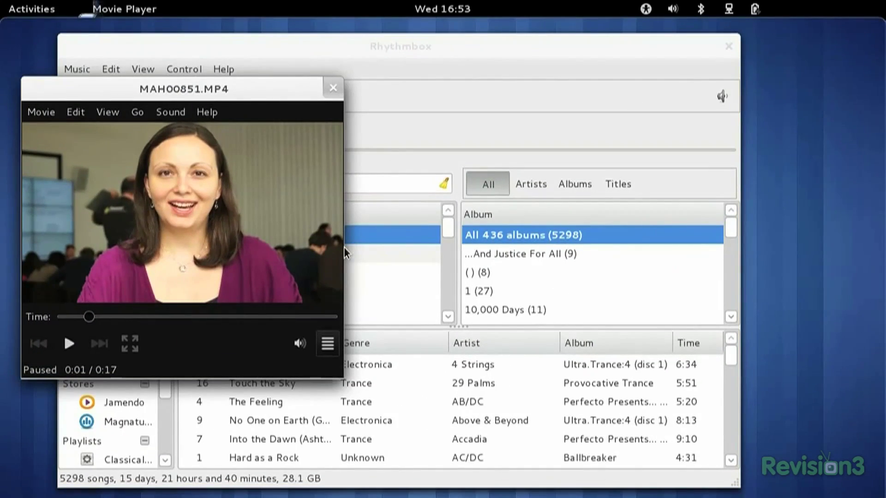
mouse_move(1, 6)
mouse_move(804, 178)
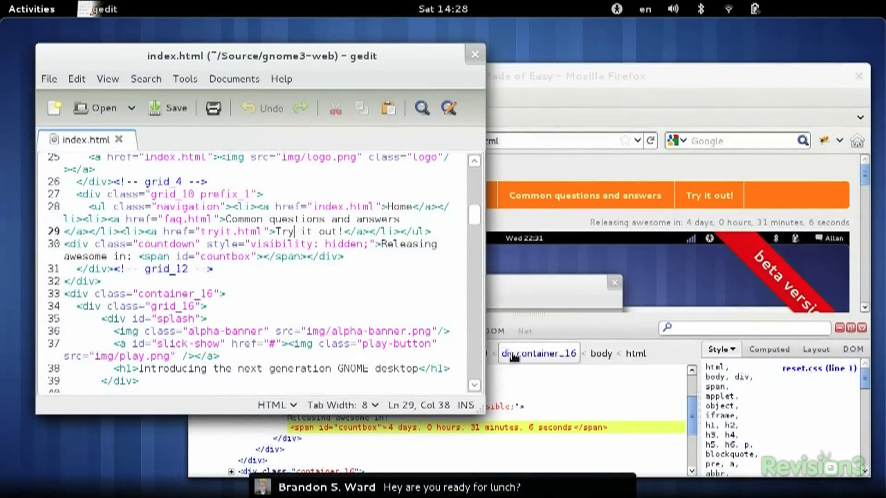
Expand the chat notification, then return to the index.html text in gedit.
mouse_move(510, 475)
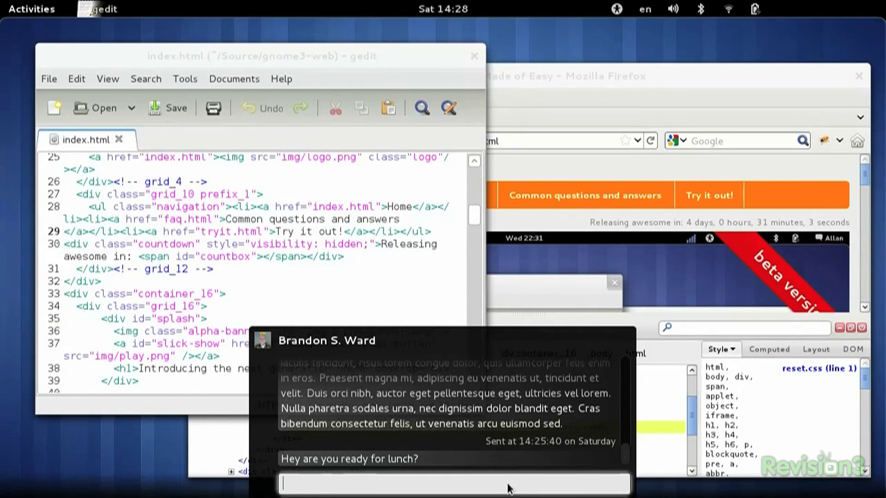
left_click(333, 235)
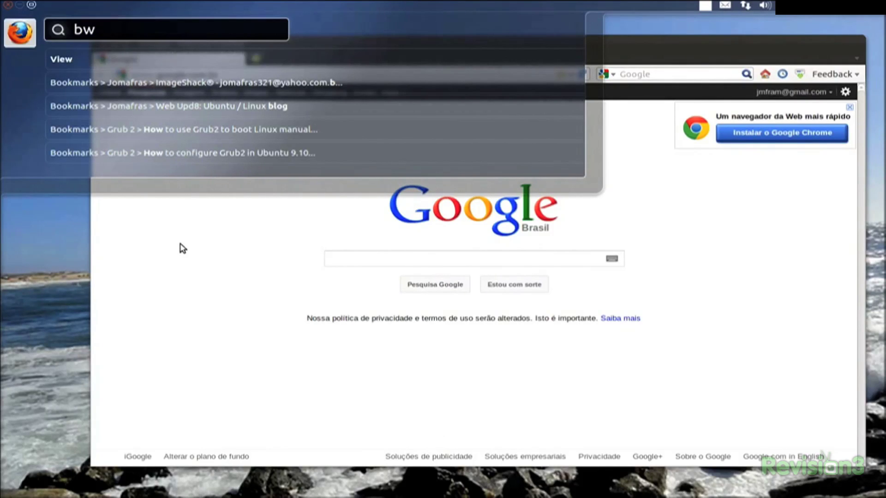
Open the Web Upd8 blog bookmark from HUD 'bw8', then highlight the YouTube bookmark result.
type("8")
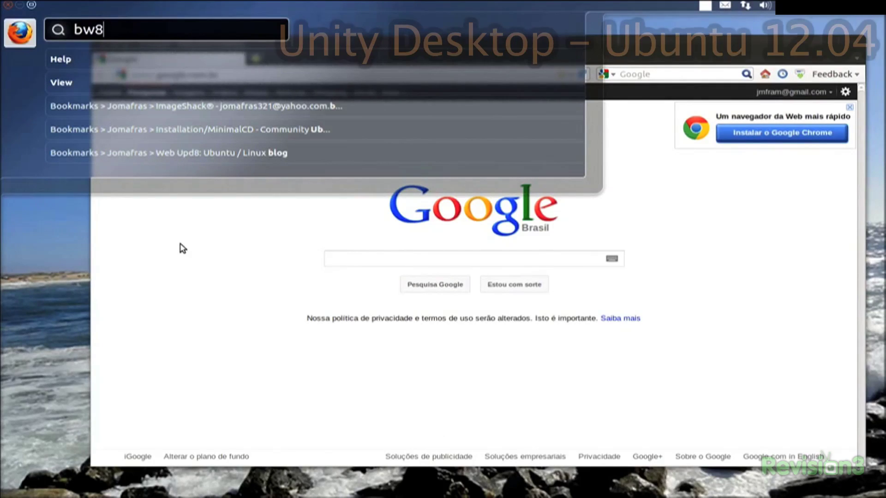
key("Down")
key("Down")
key("Down")
key("Down")
key("Down")
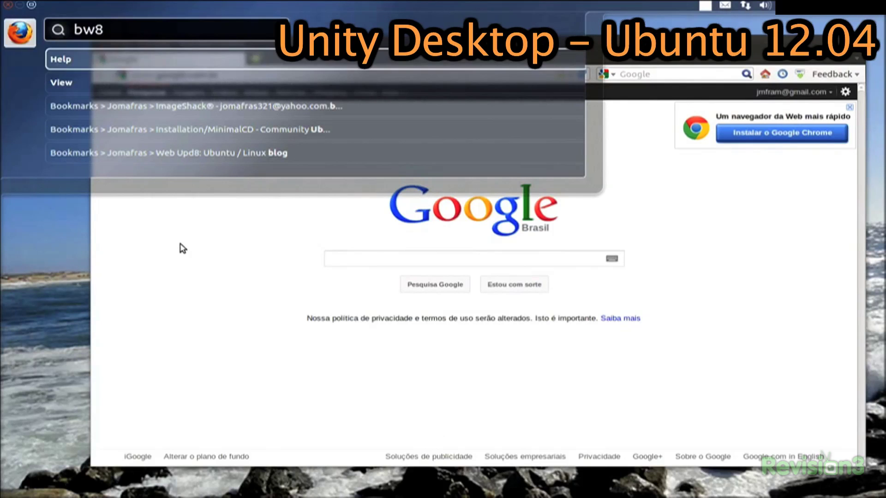
key("Return")
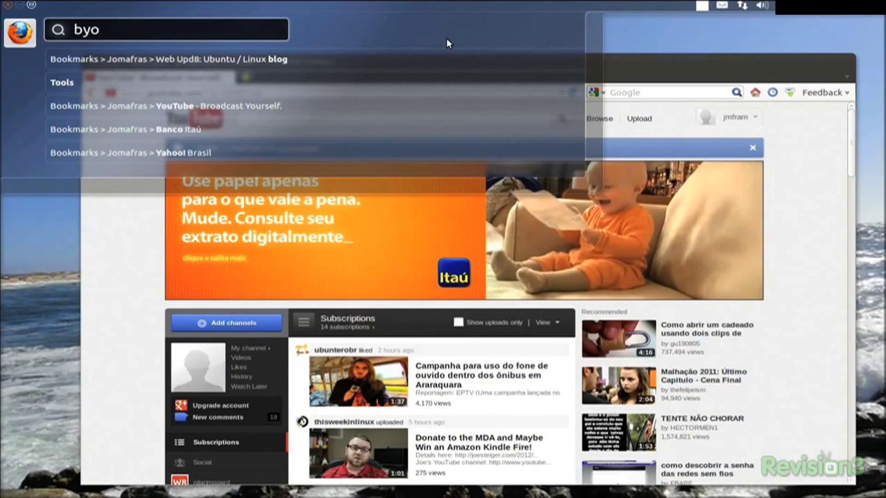
key("Down")
key("Down")
key("Down")
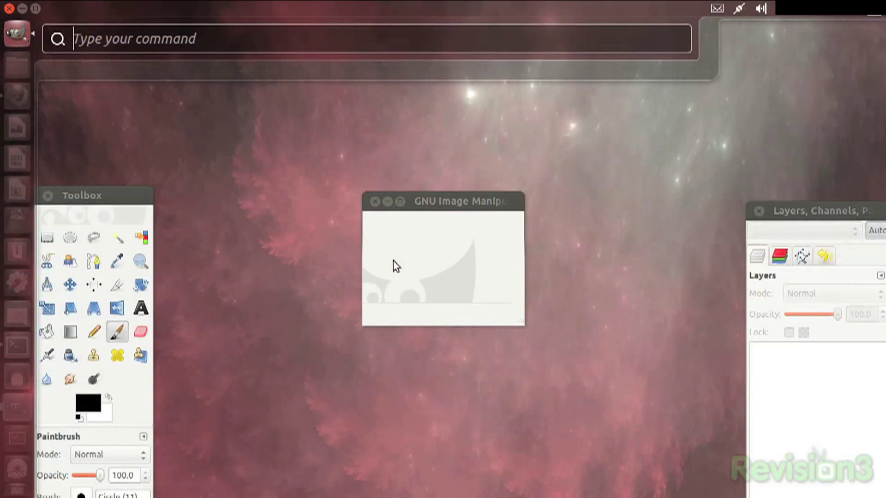
Call up Round Button via HUD search 'round' and via File > Create > Buttons > Round Button.
type("round")
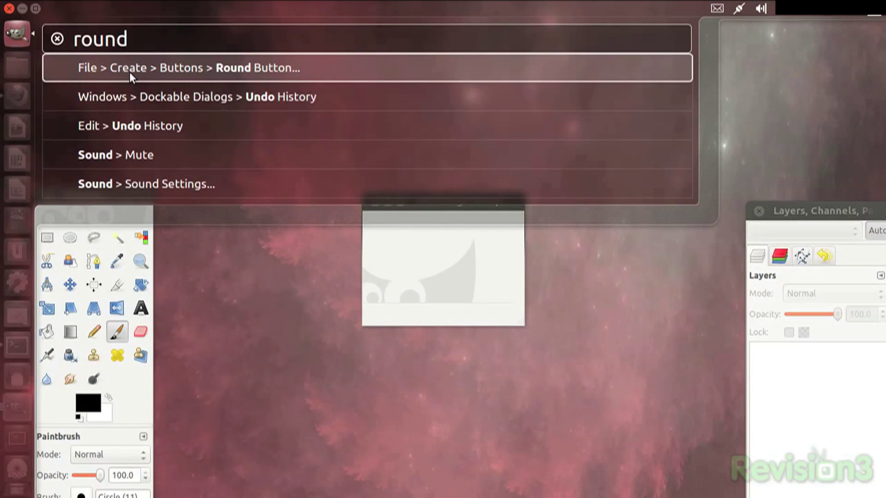
key("Return")
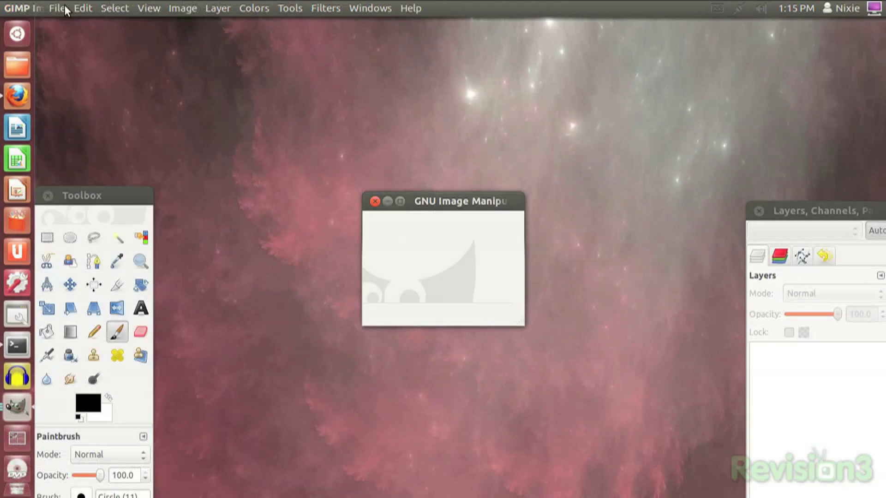
left_click(57, 8)
mouse_move(68, 42)
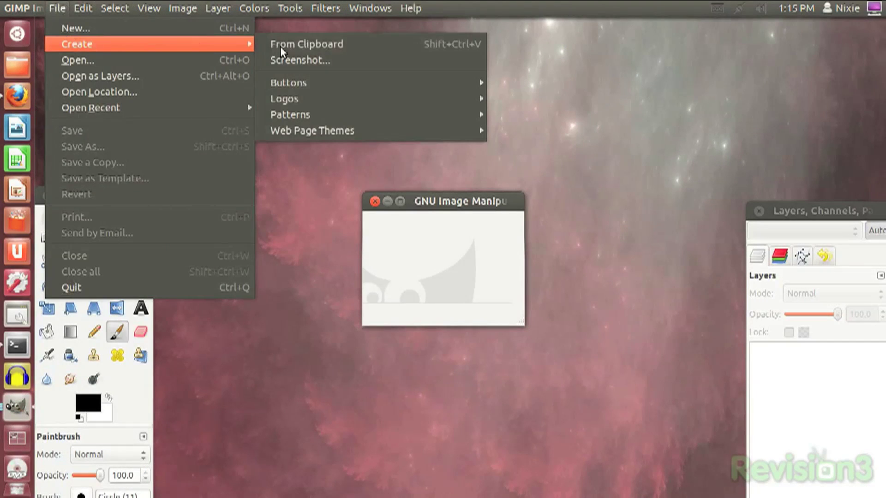
mouse_move(407, 81)
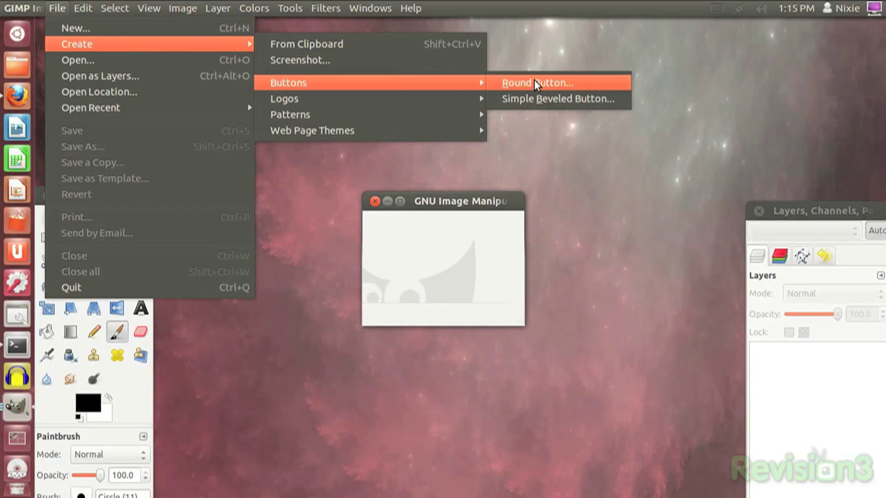
left_click(394, 262)
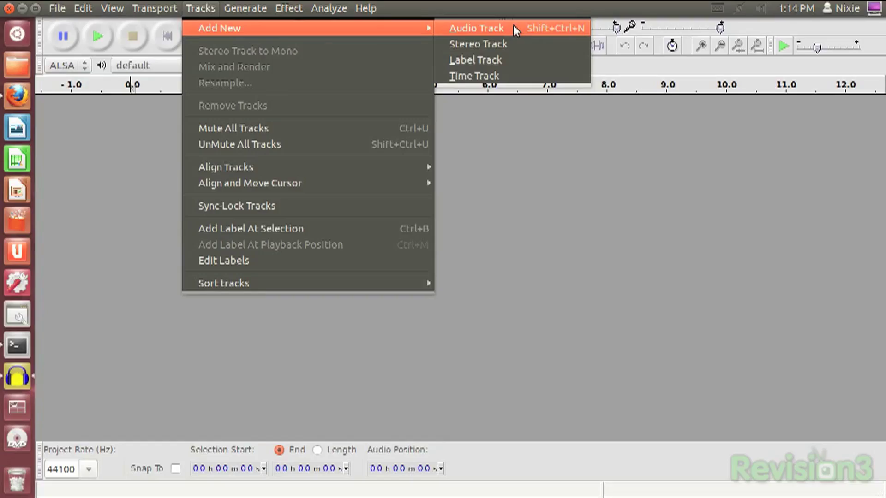
left_click(275, 189)
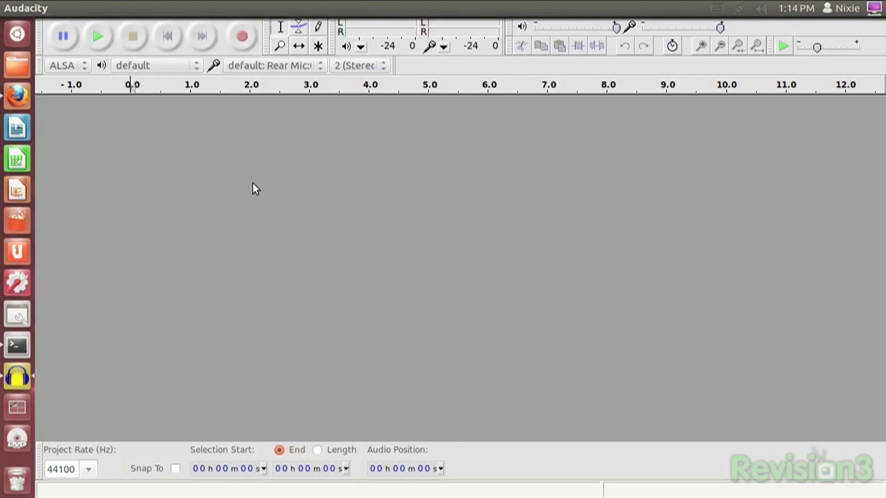